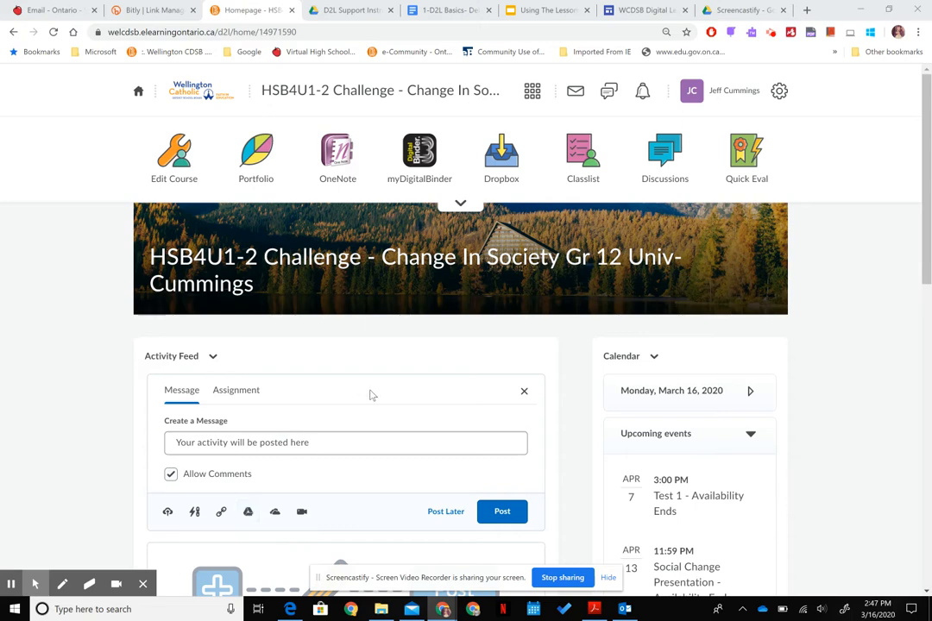
# Open the course's myDigitalBinder and examine the Introduction To Social Sciences unit and the contents of its Lesson 1
pyautogui.click(424, 159)
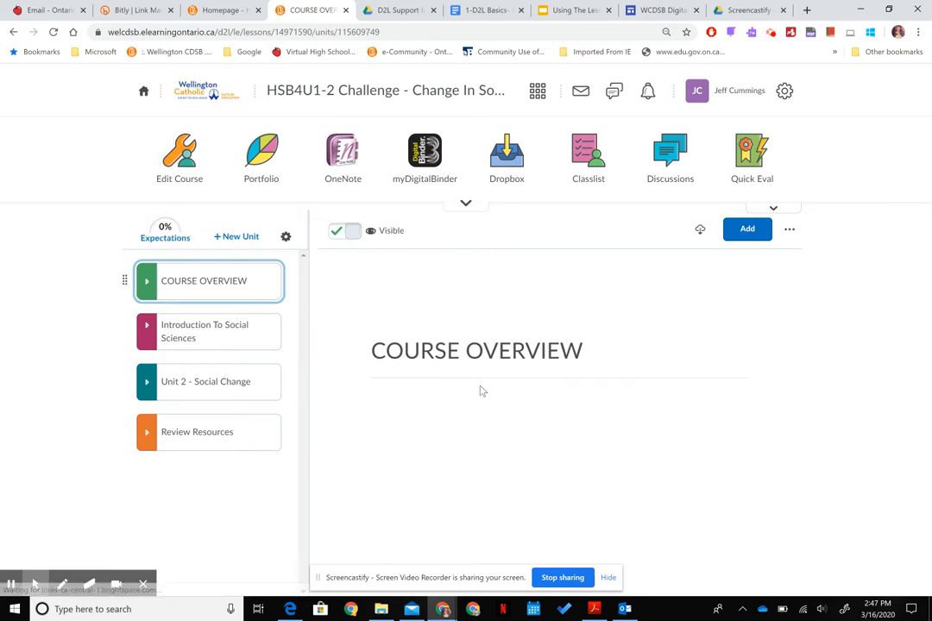
pyautogui.click(254, 523)
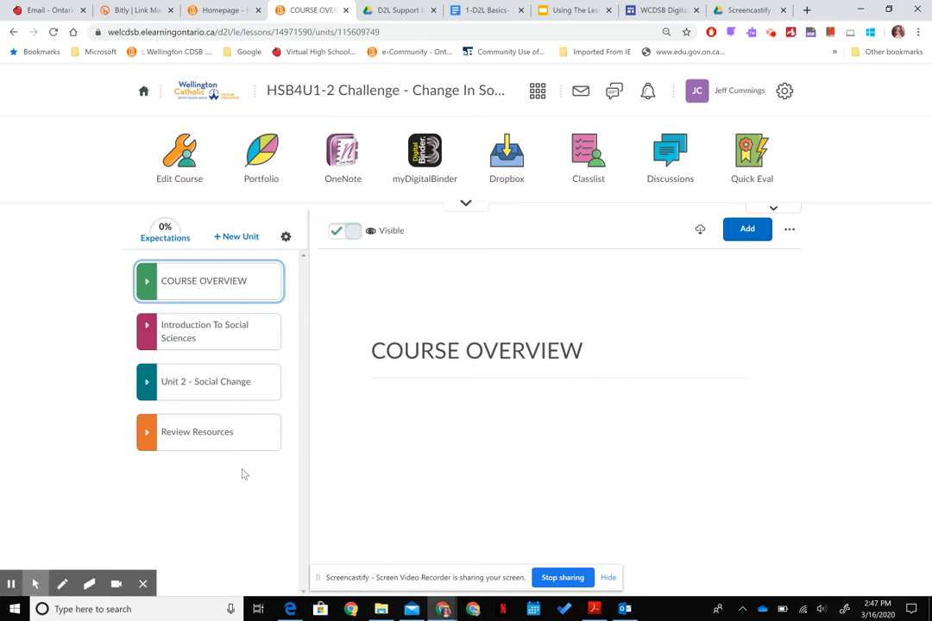
pyautogui.click(228, 336)
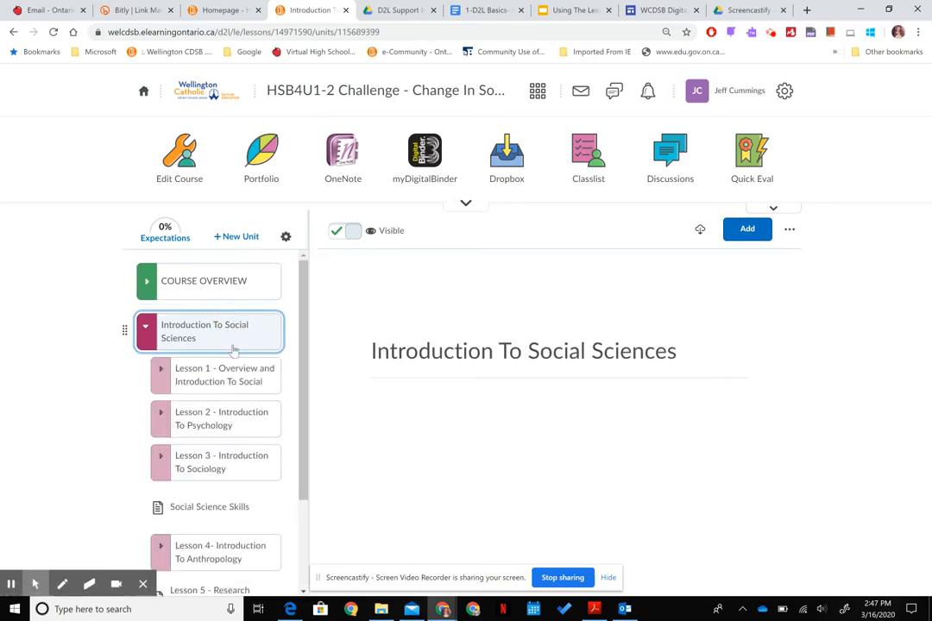
pyautogui.click(224, 386)
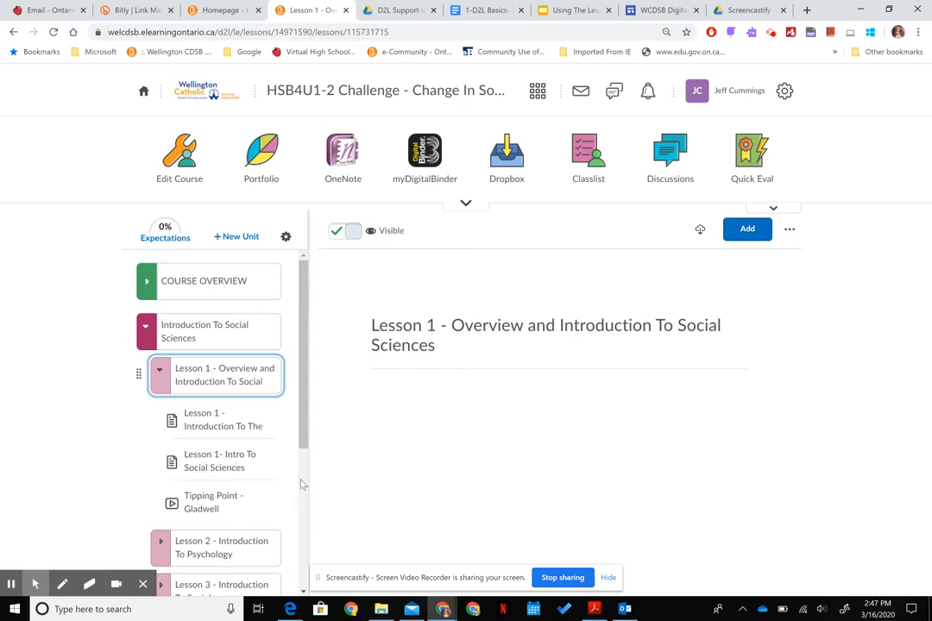
pyautogui.click(200, 336)
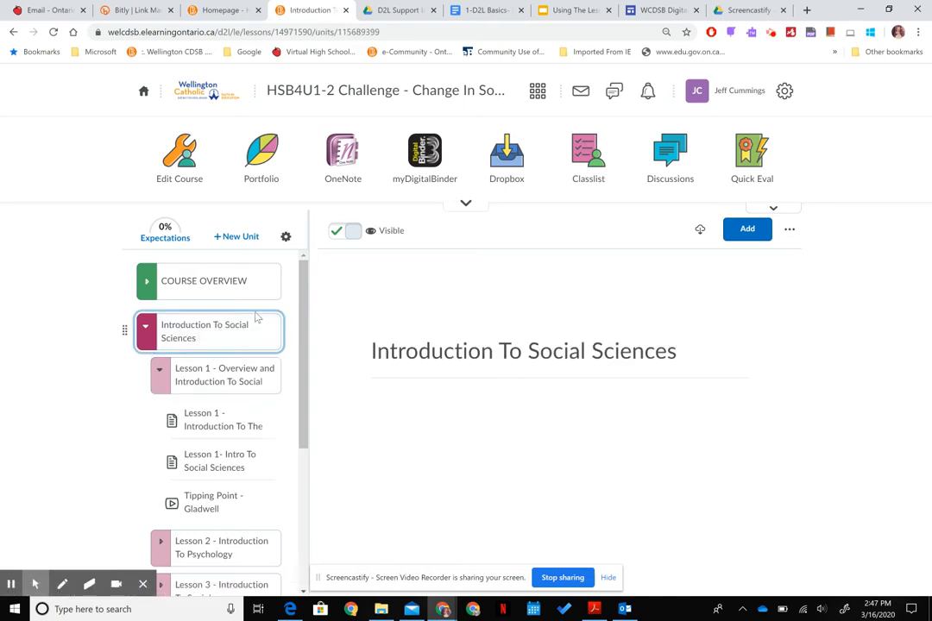
# Create a visible unit named SAMPLE UNIT and move it directly below COURSE OVERVIEW
pyautogui.click(236, 238)
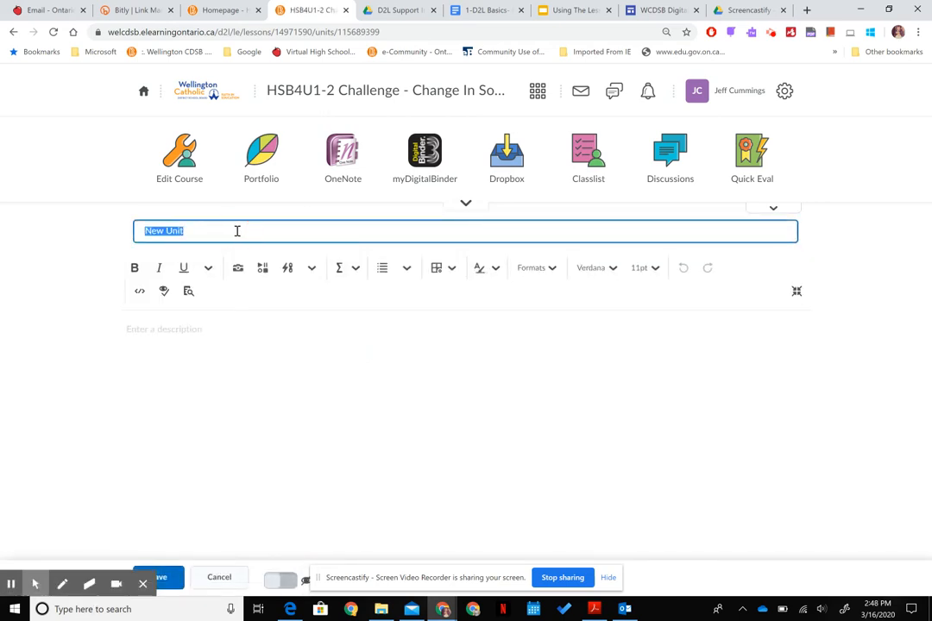
pyautogui.write('SAMPLE UNIT')
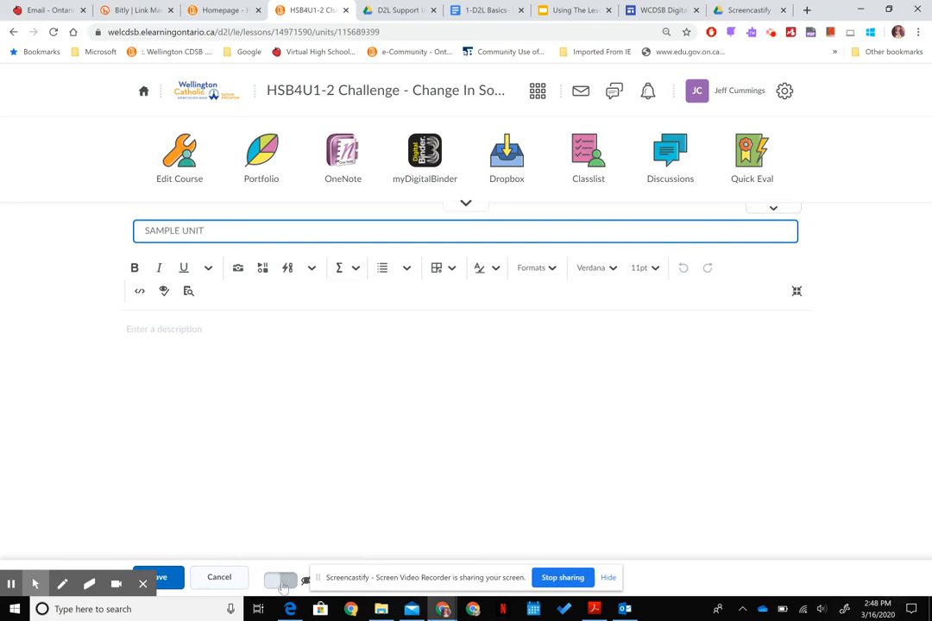
pyautogui.click(278, 585)
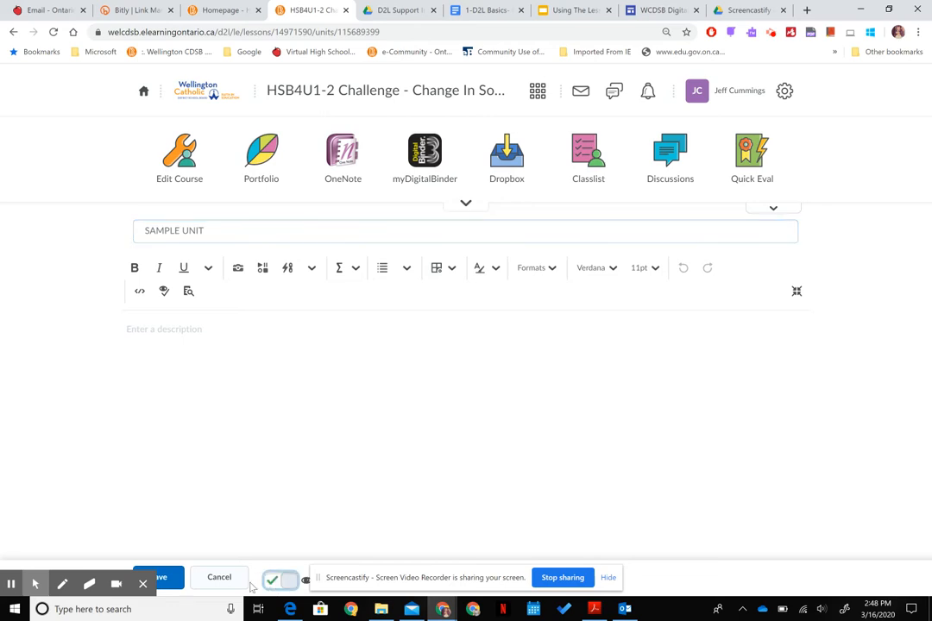
pyautogui.click(164, 579)
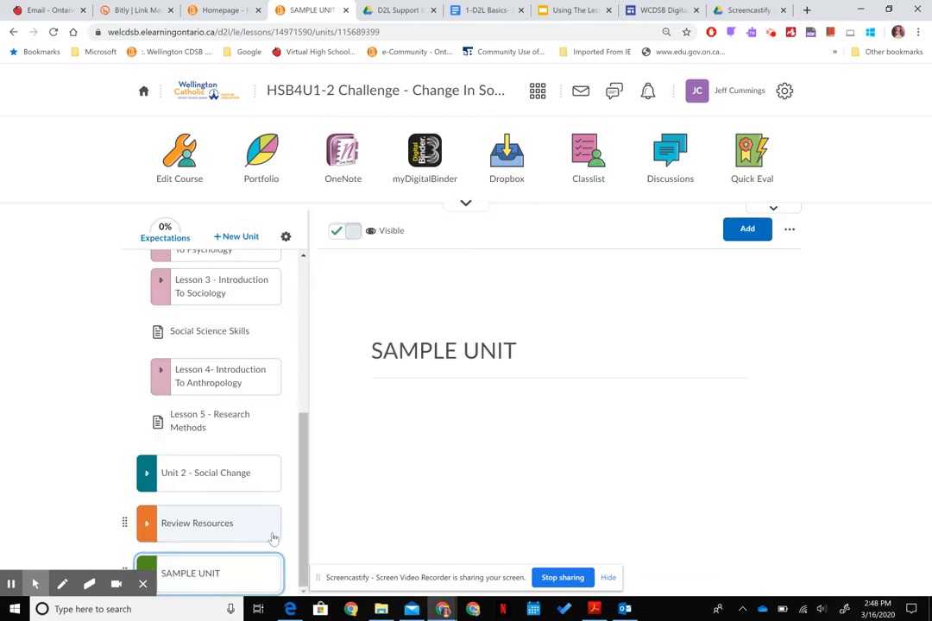
pyautogui.moveTo(127, 561); pyautogui.dragTo(121, 274)
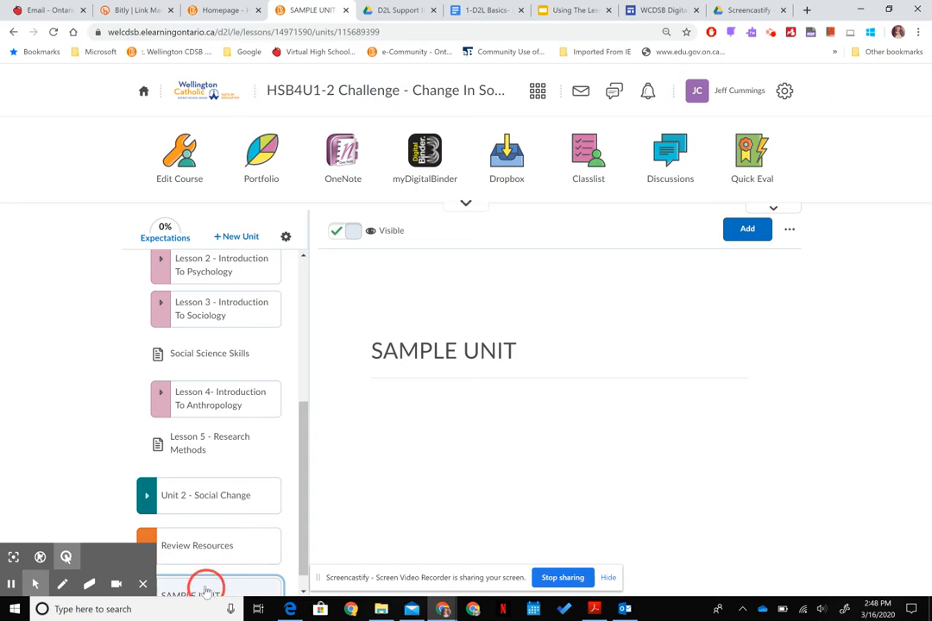
pyautogui.moveTo(206, 592); pyautogui.dragTo(188, 336)
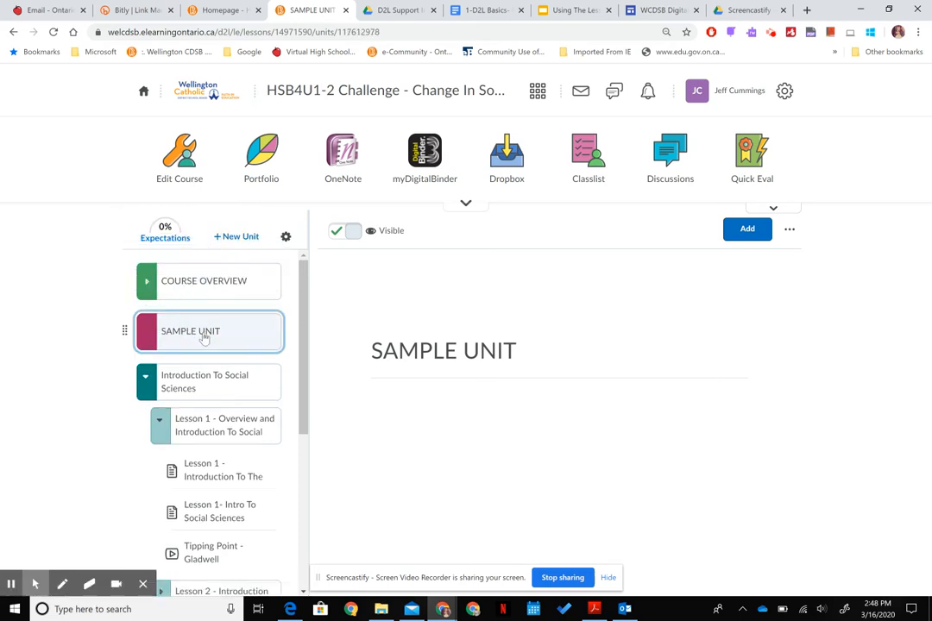
# Add a visible lesson titled "Lesson 1 - INtroduction to History" to SAMPLE UNIT
pyautogui.click(747, 230)
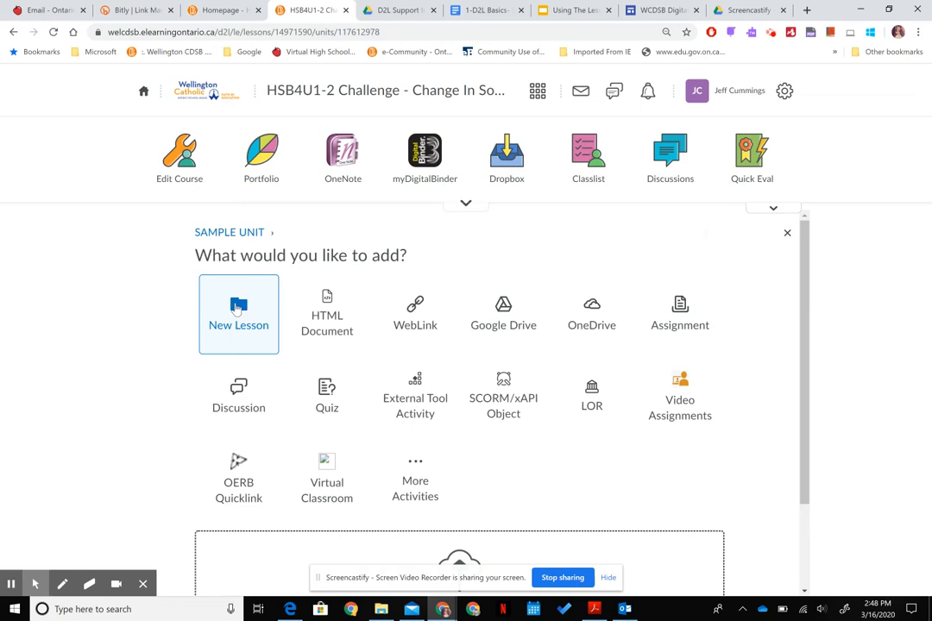
pyautogui.click(237, 309)
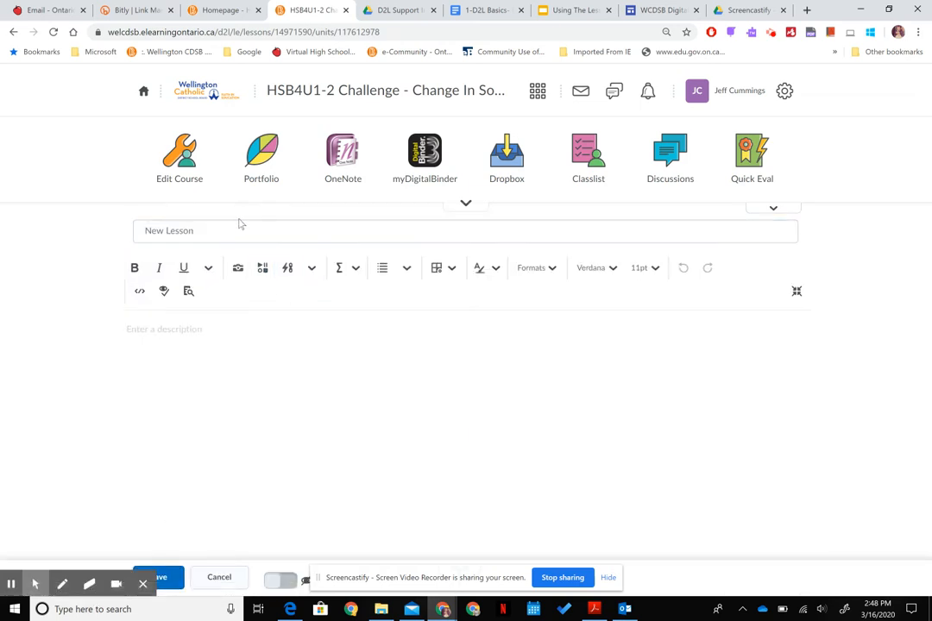
pyautogui.click(227, 229)
pyautogui.tripleClick(227, 228)
pyautogui.write('Lesson 1 - INtroduction to Hist')
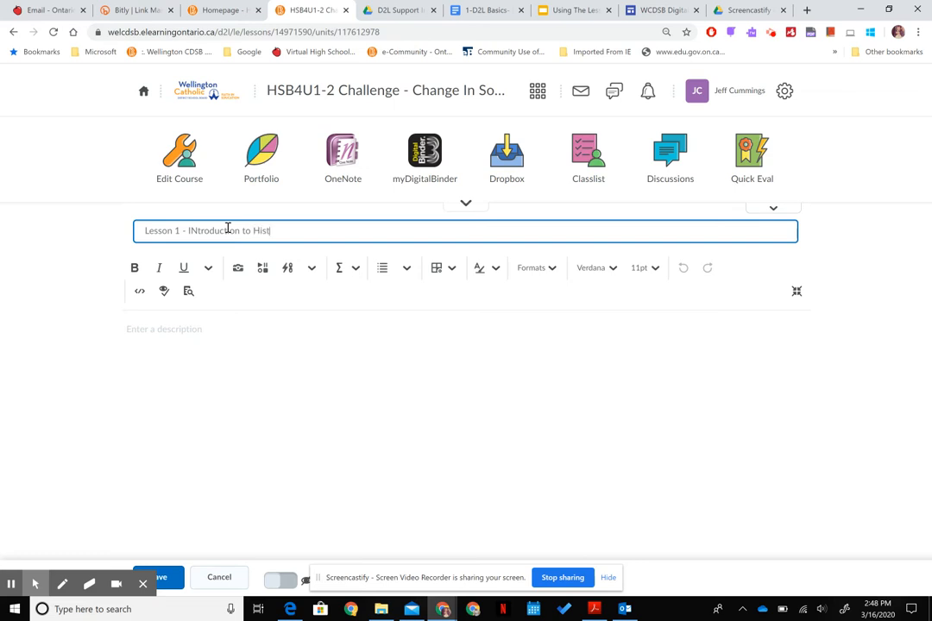
pyautogui.click(212, 339)
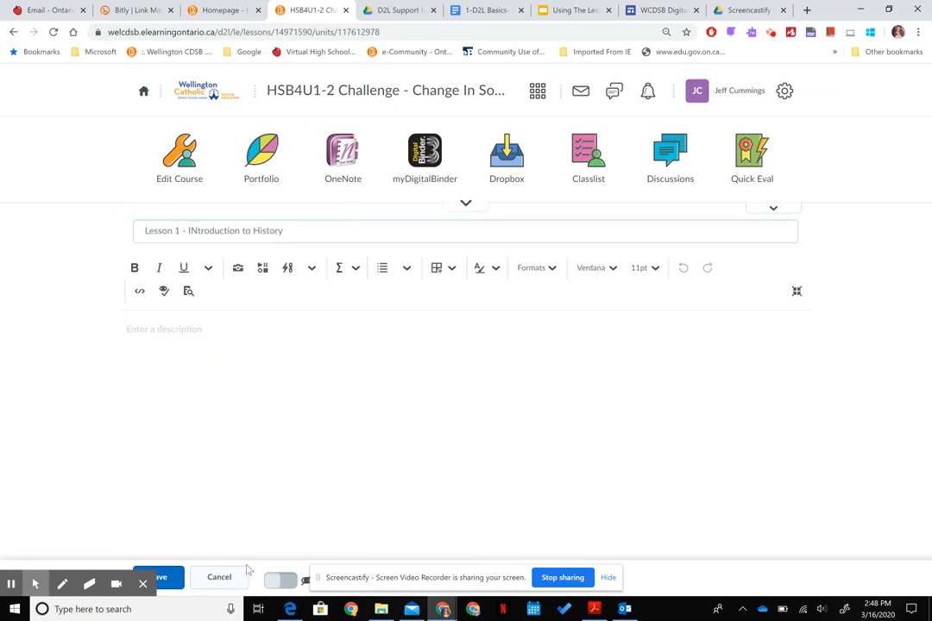
pyautogui.click(277, 582)
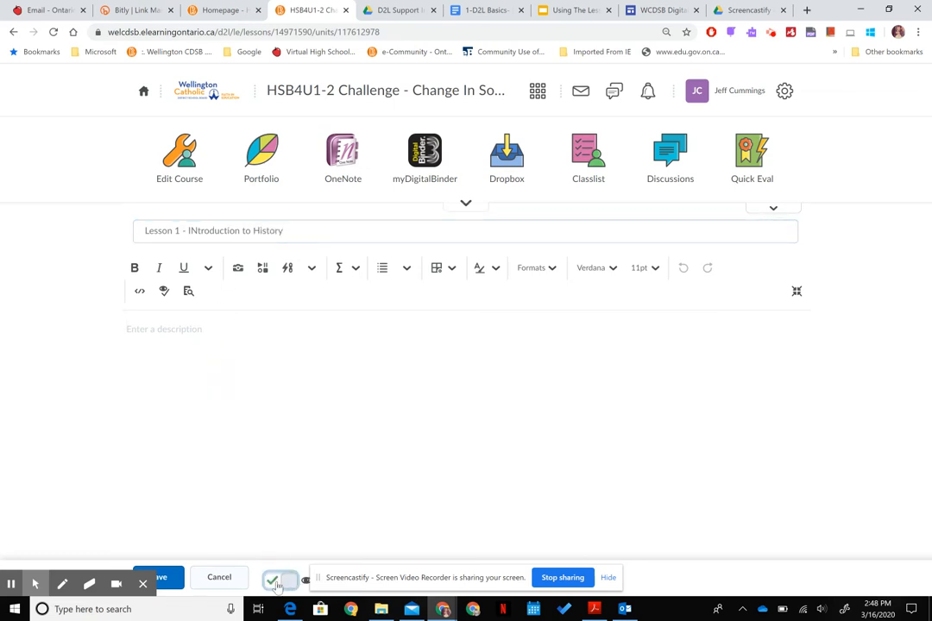
pyautogui.click(169, 578)
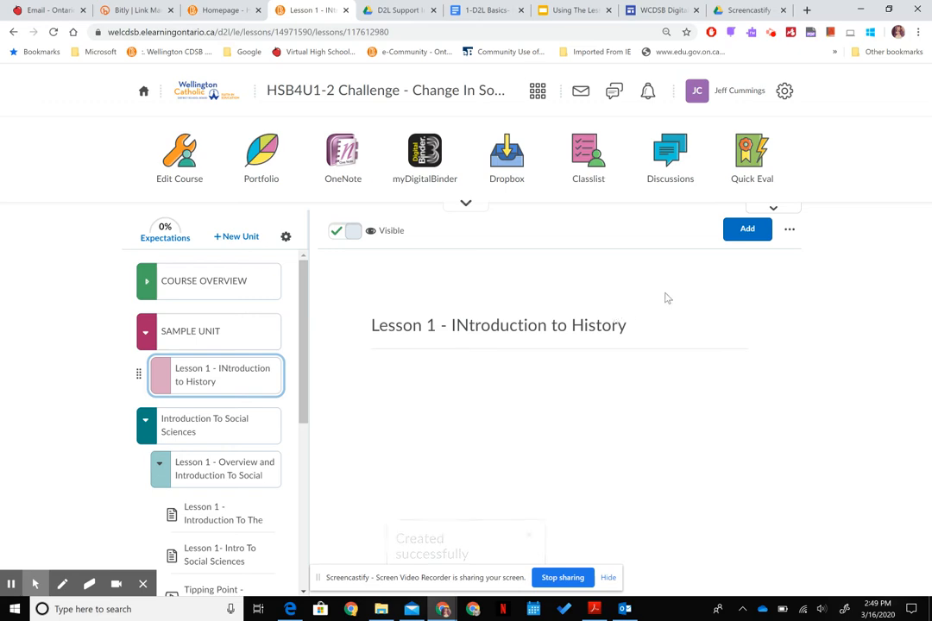
# Add the Google Drive file "Untitled document" to Lesson 1 of SAMPLE UNIT, allowing anyone with a link to view it
pyautogui.click(757, 231)
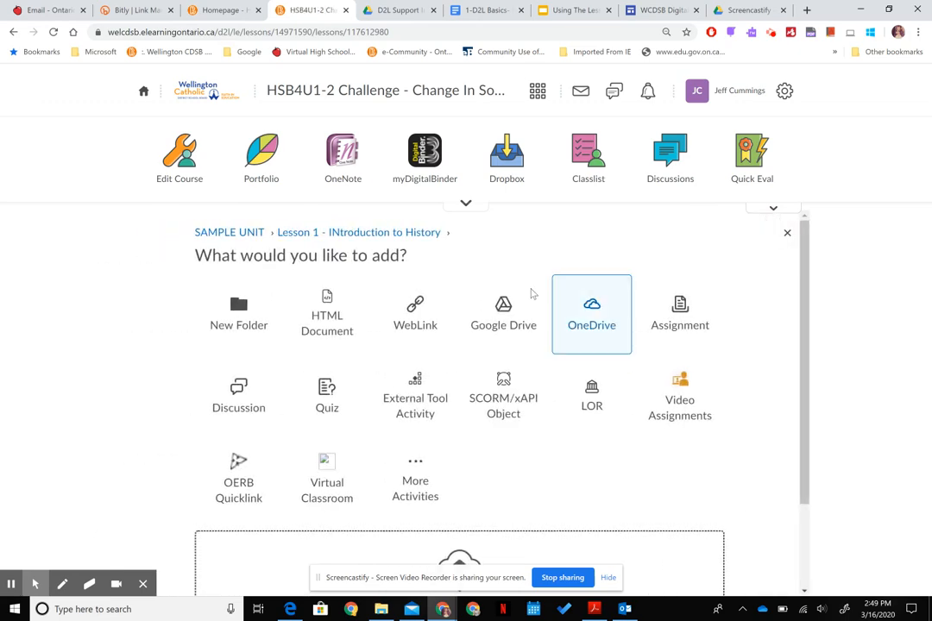
pyautogui.click(501, 307)
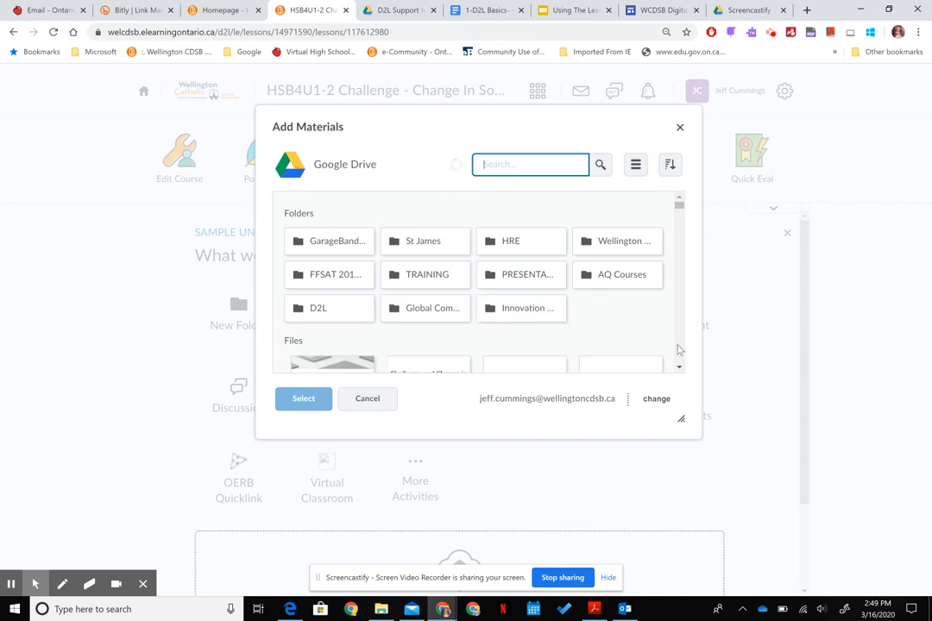
pyautogui.scroll(-3, 680, 350)
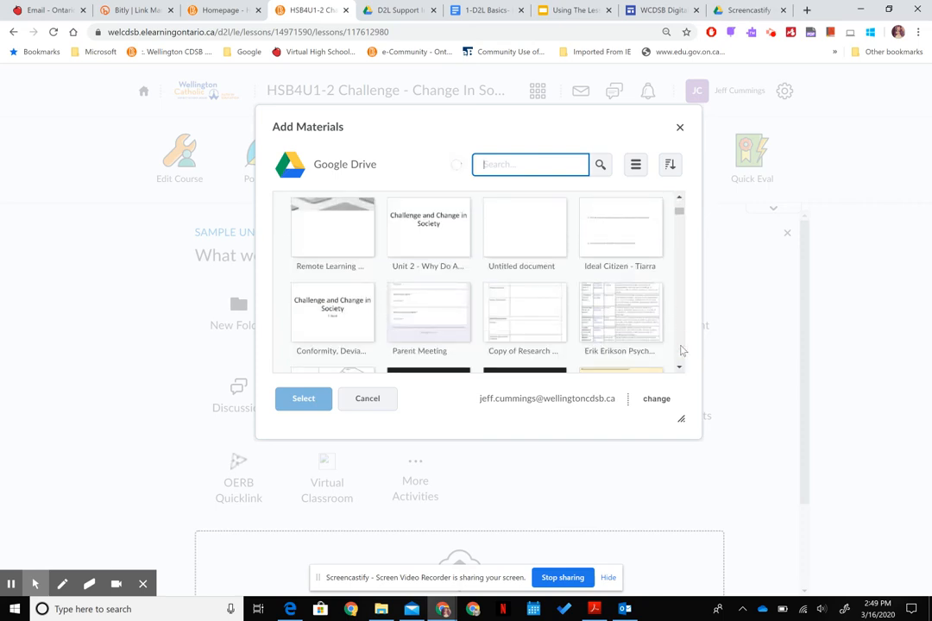
pyautogui.click(538, 235)
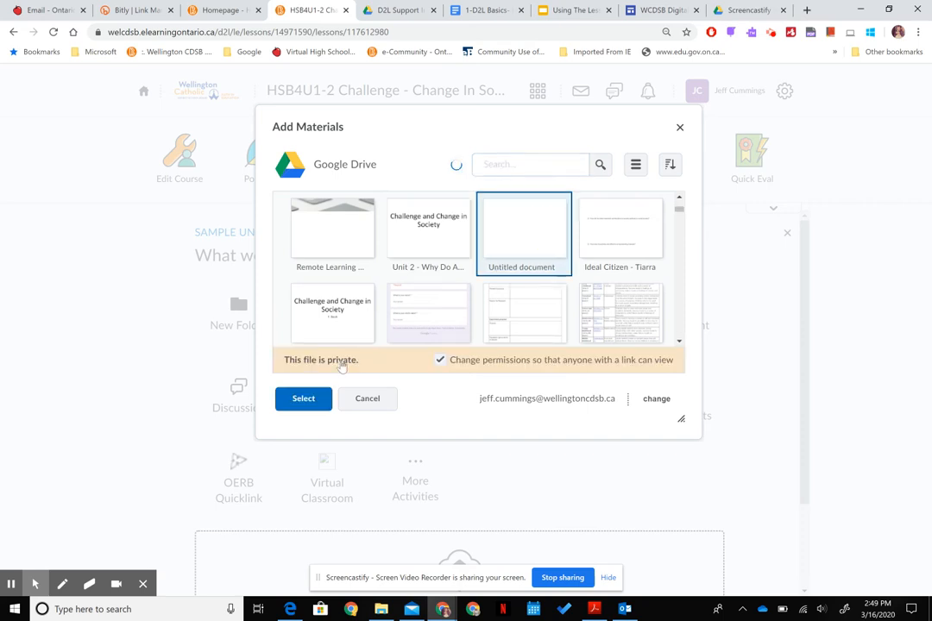
pyautogui.click(303, 402)
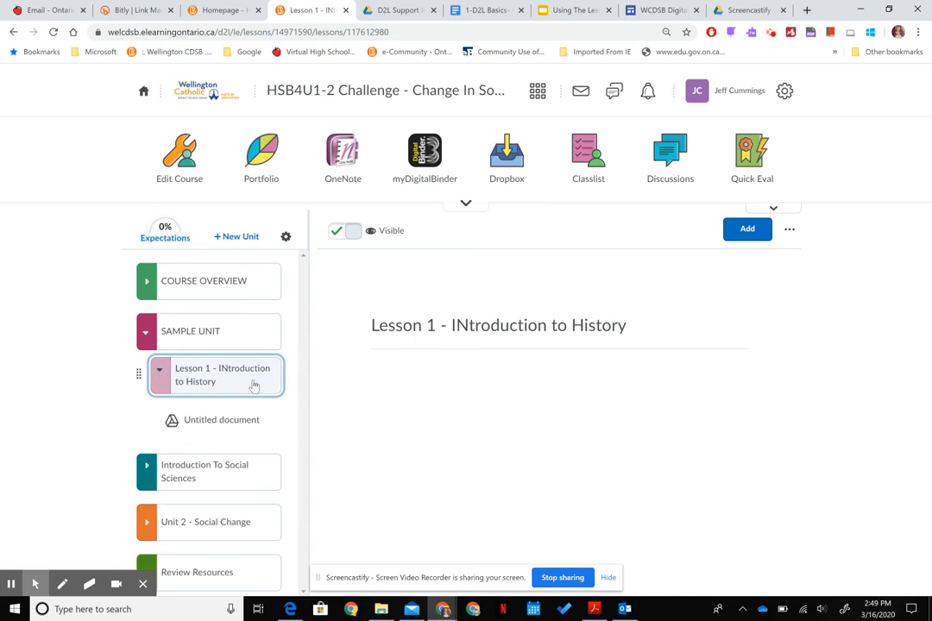
# View the content types that can be added to Lesson 1 and return to the myDigitalBinder overview
pyautogui.click(752, 231)
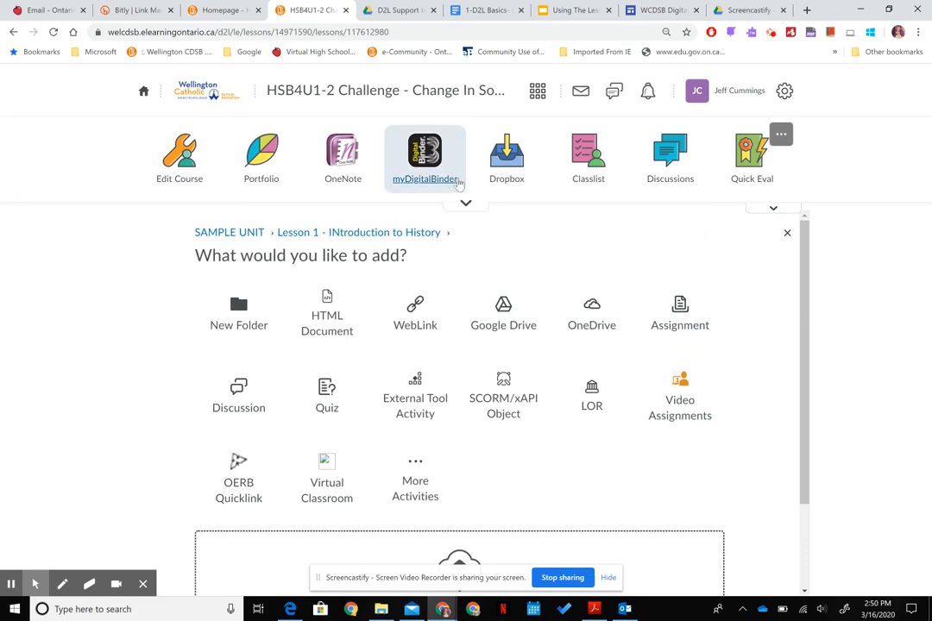
pyautogui.click(426, 155)
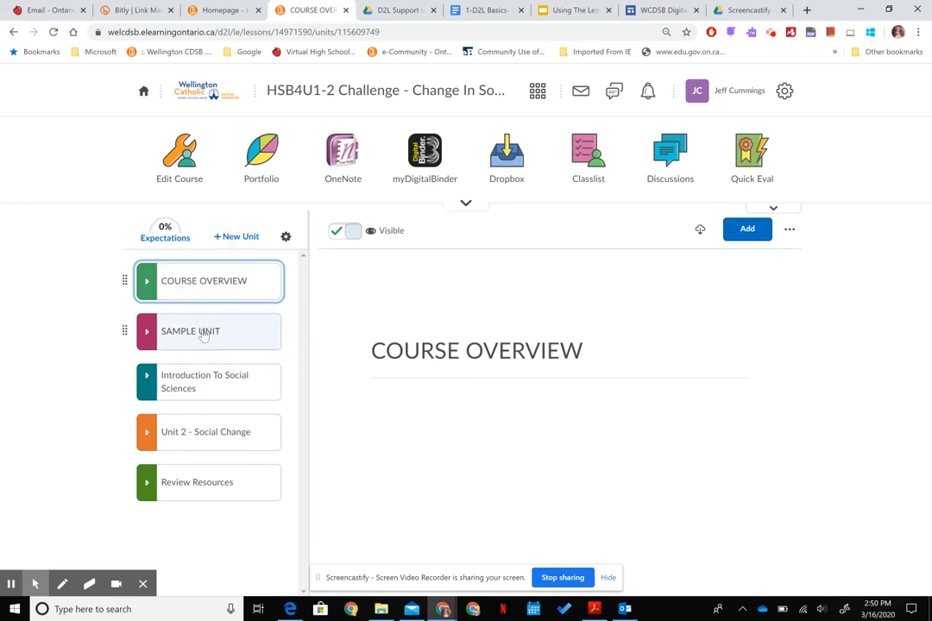
# Add a second visible lesson titled "Lesson 2" to SAMPLE UNIT
pyautogui.click(204, 330)
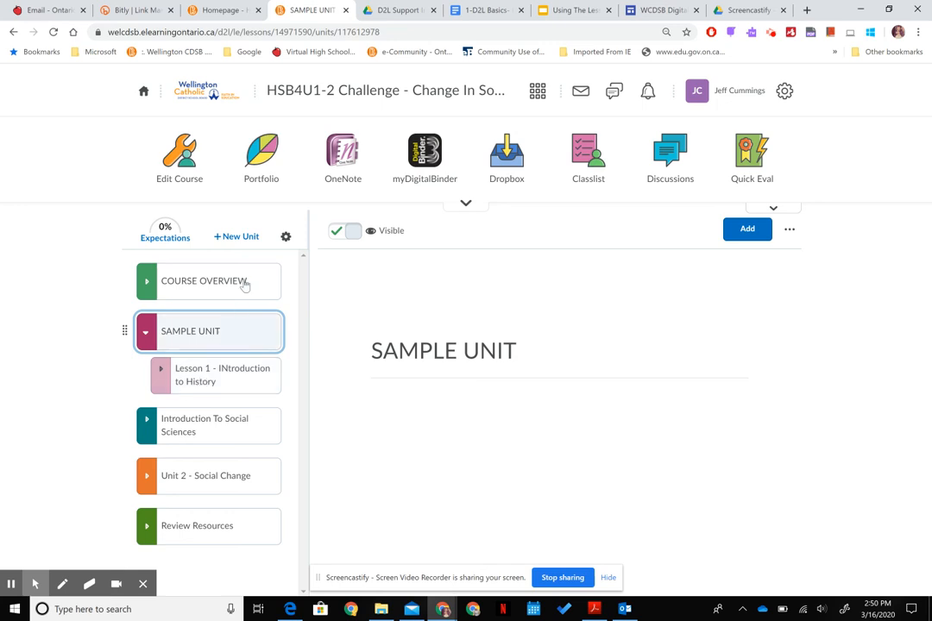
pyautogui.click(747, 230)
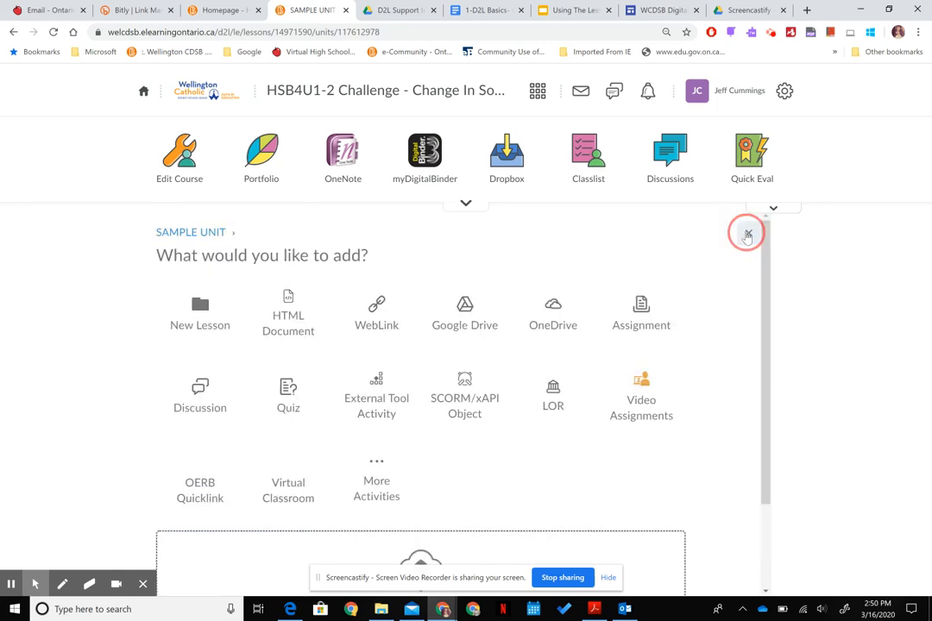
pyautogui.click(246, 324)
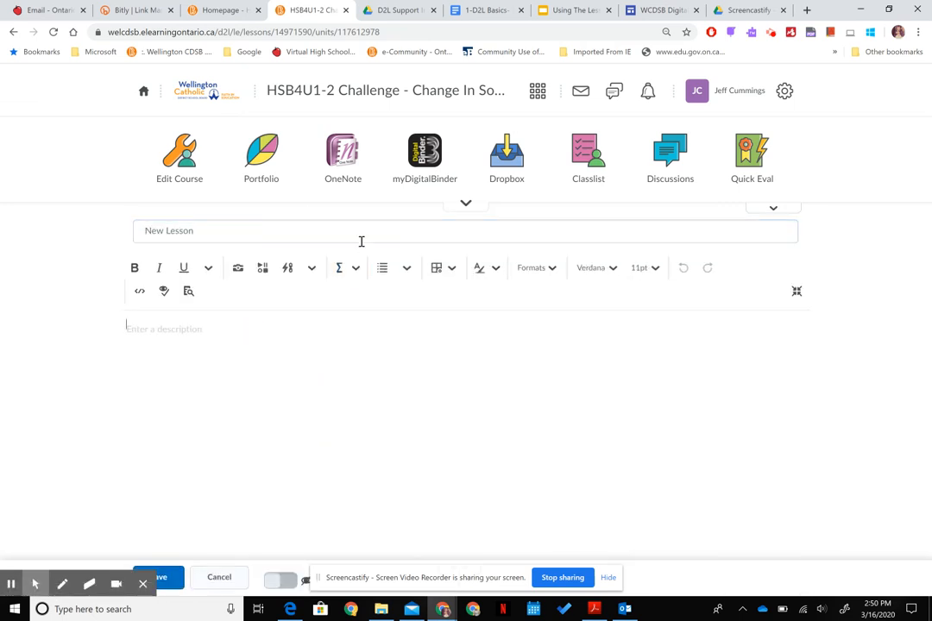
pyautogui.click(254, 231)
pyautogui.doubleClick(256, 229)
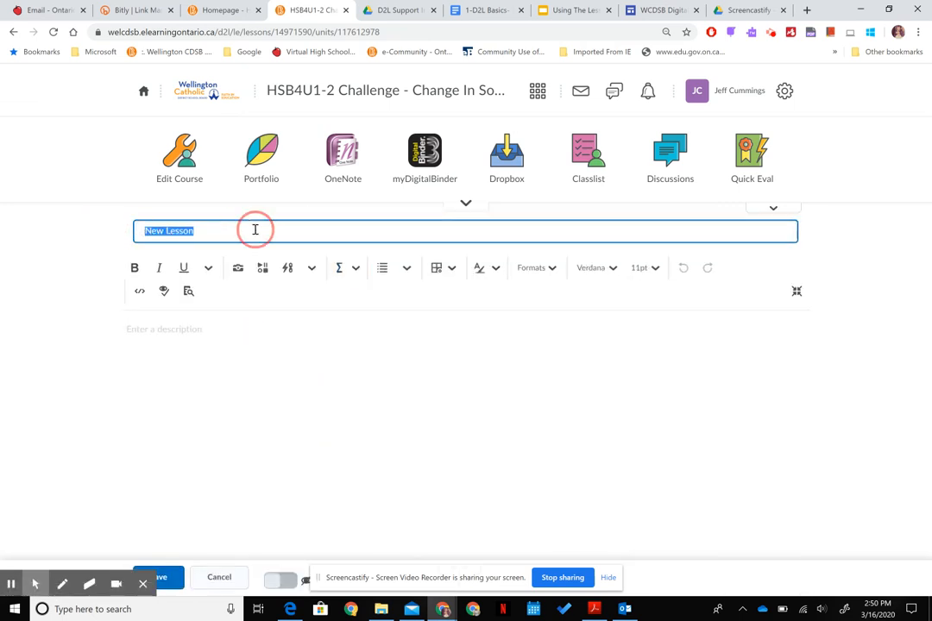
pyautogui.write('Less')
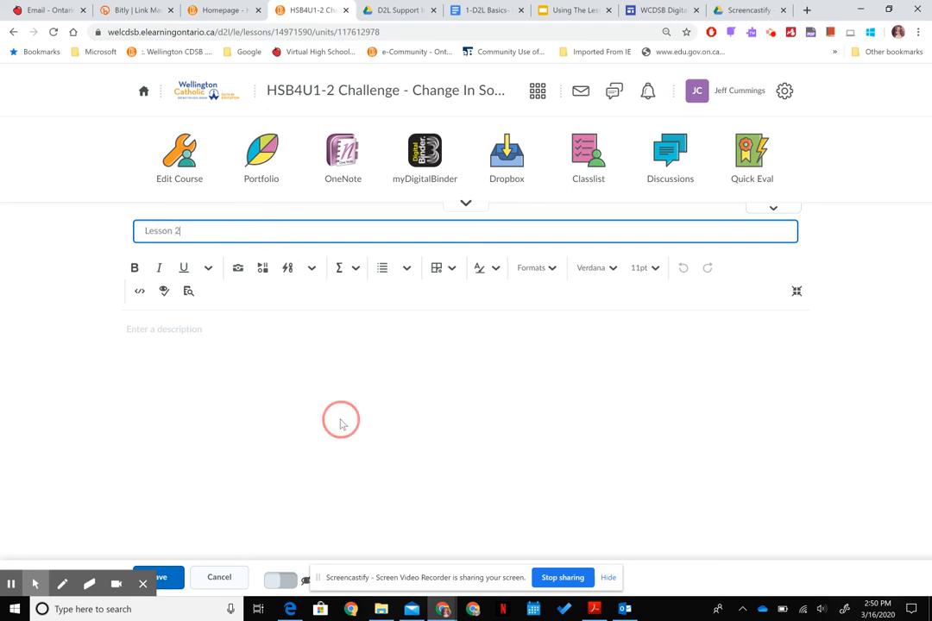
pyautogui.click(278, 578)
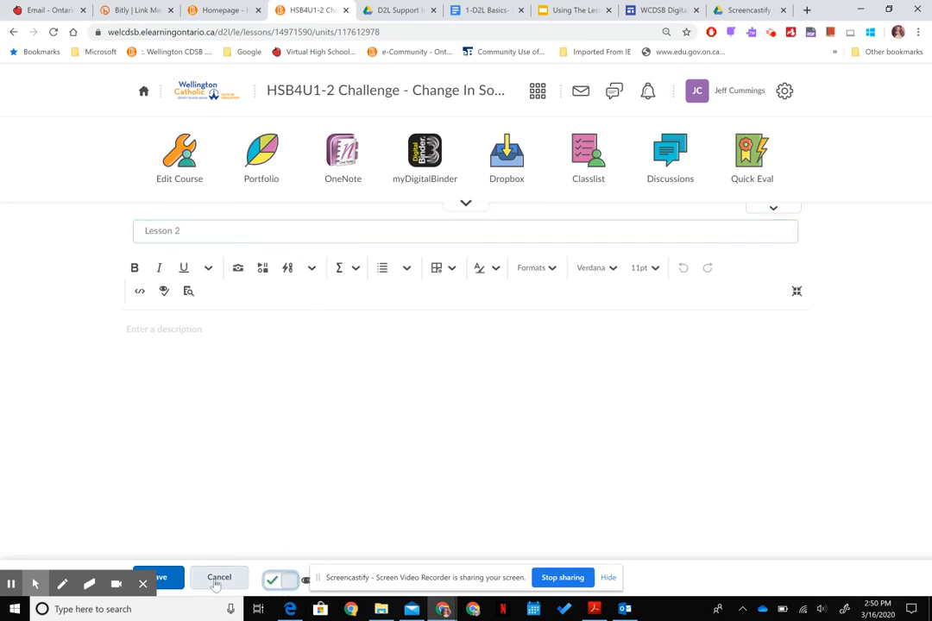
pyautogui.click(143, 578)
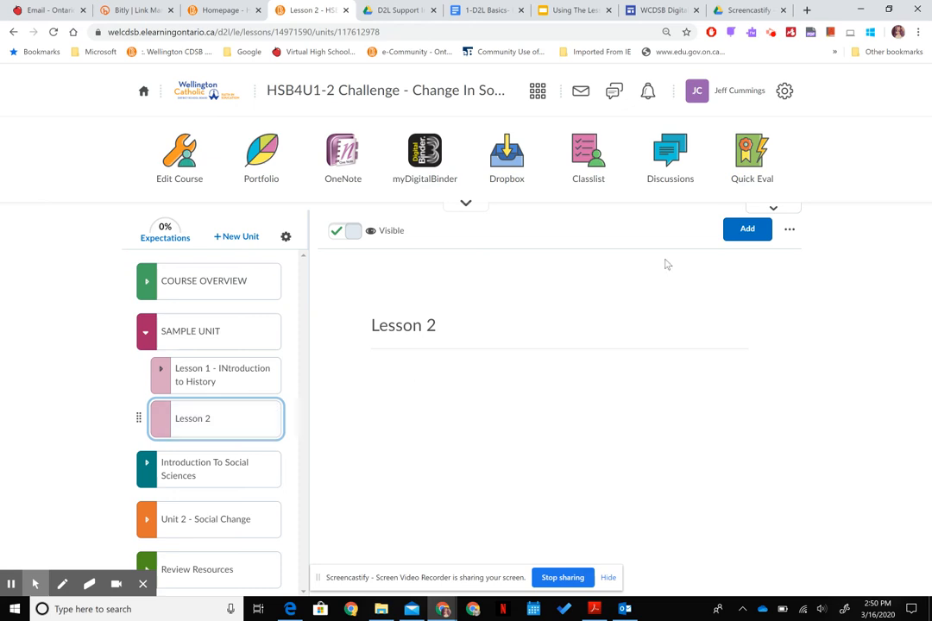
# Open the choice of content types for adding material to Lesson 2
pyautogui.click(737, 235)
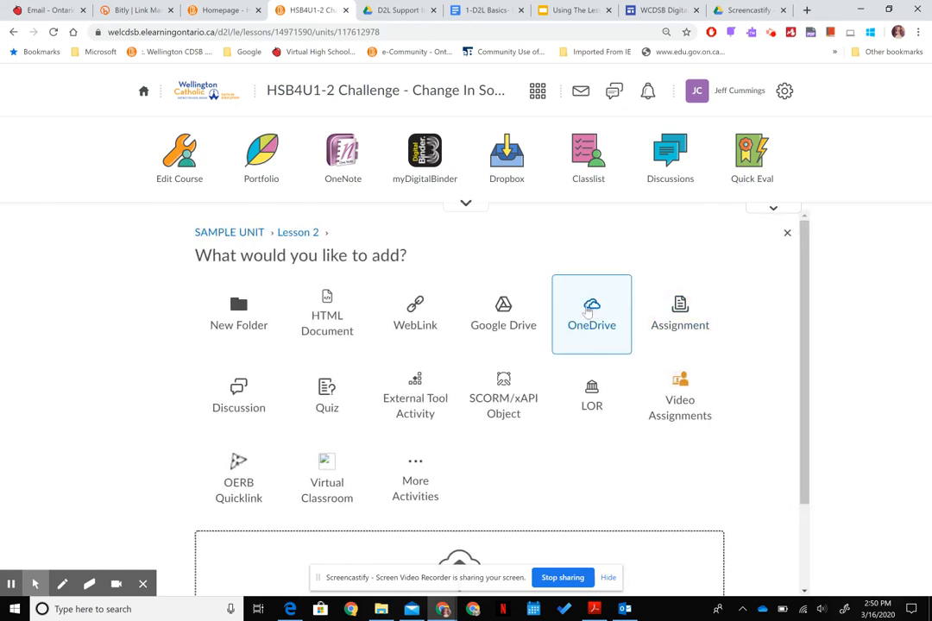